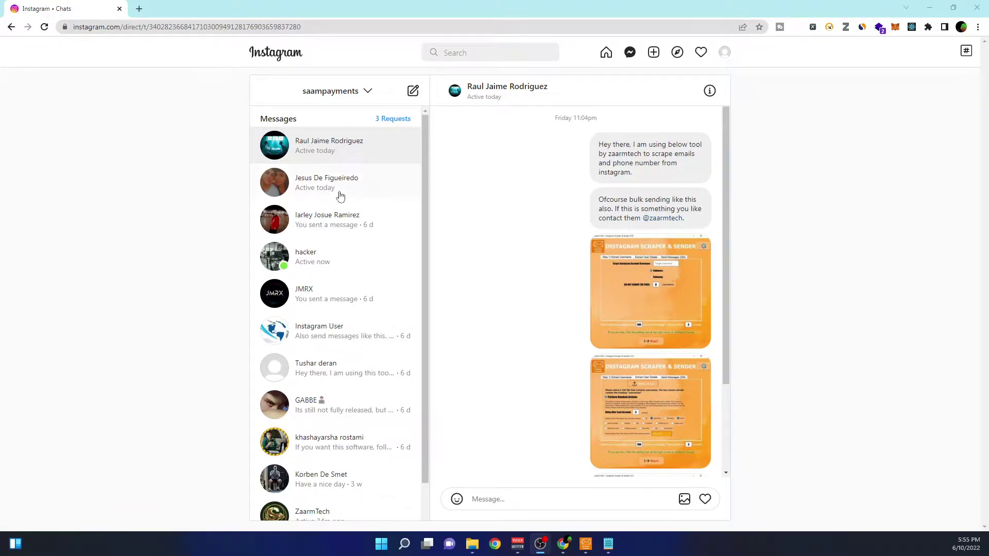
click(338, 194)
click(270, 226)
click(331, 254)
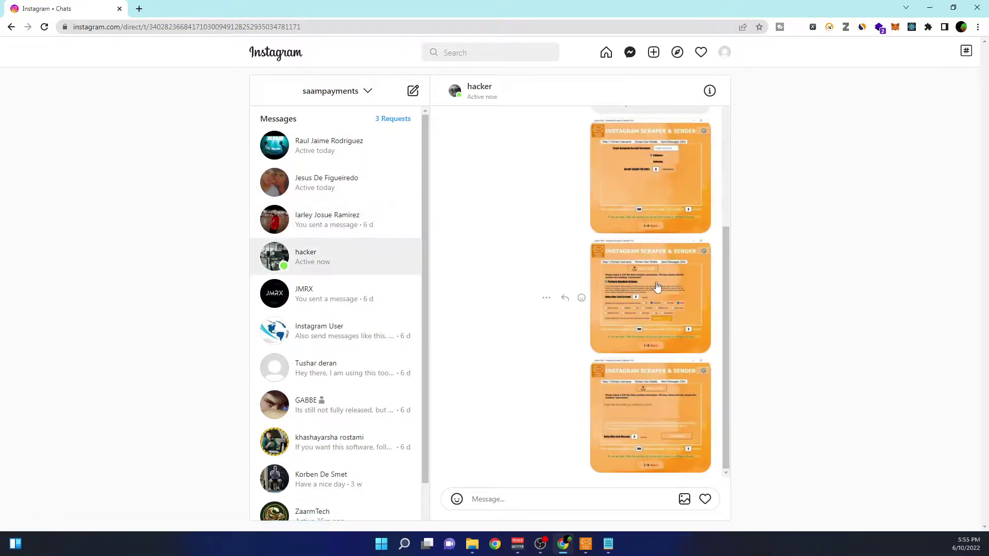
scroll(373, 292, down, 1)
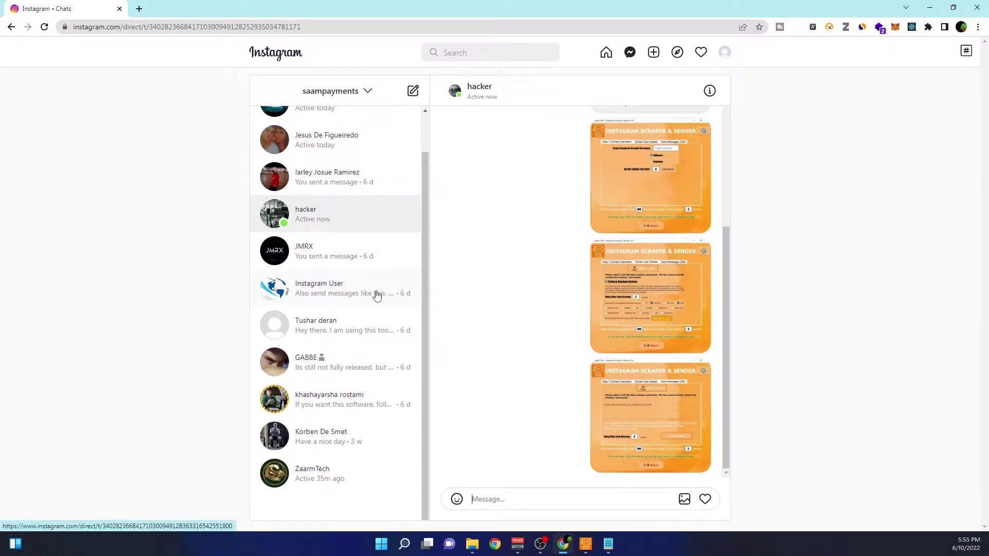
scroll(321, 289, up, 1)
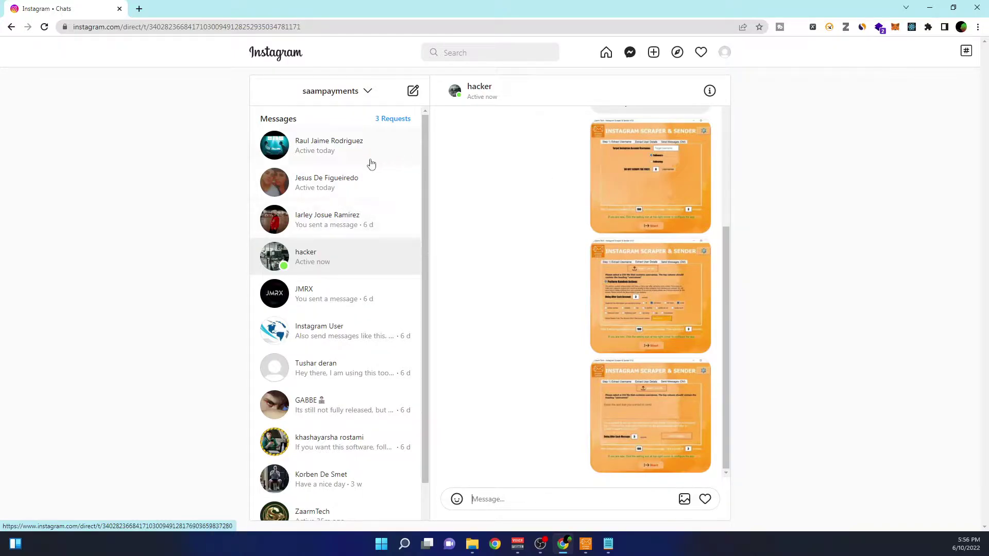
click(607, 54)
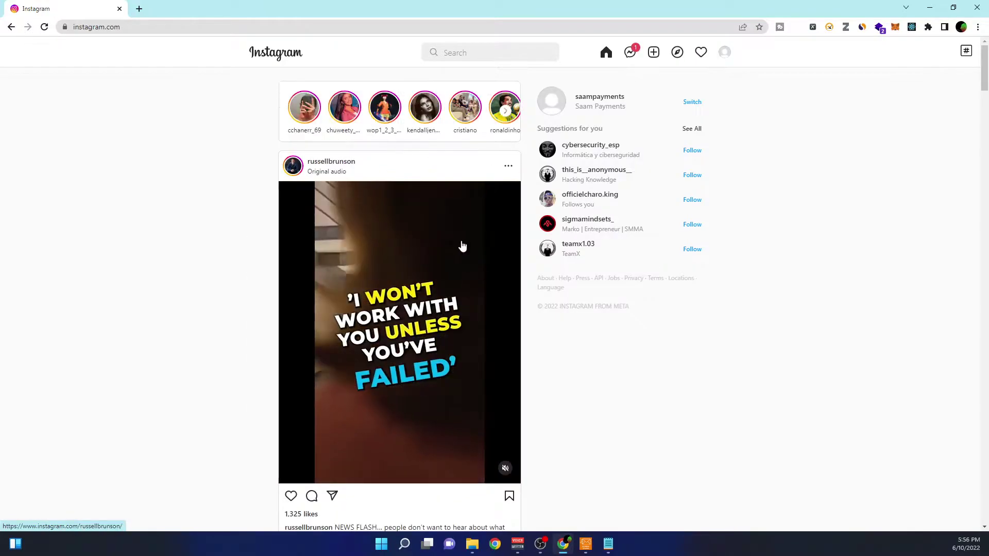
click(629, 54)
click(581, 347)
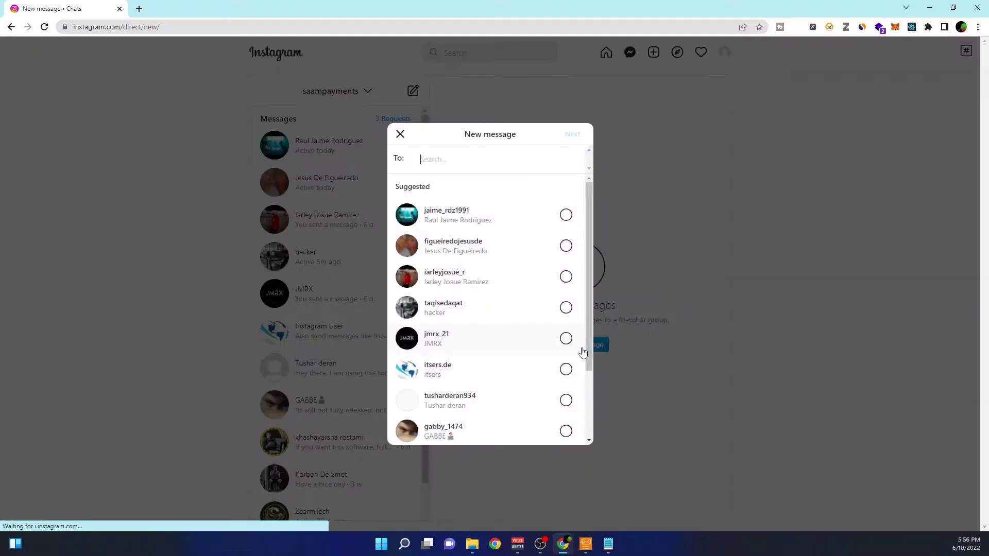
scroll(507, 213, down, 2)
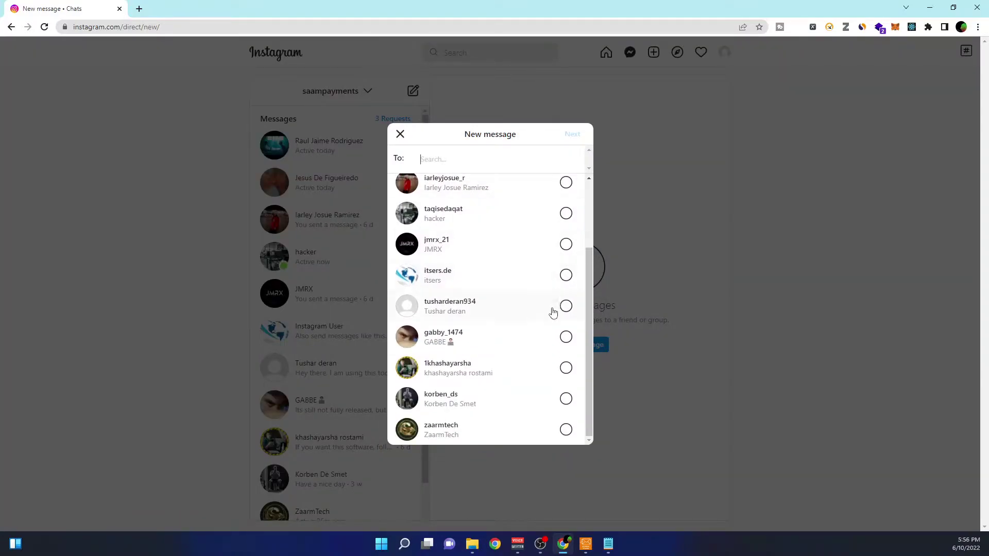
scroll(525, 301, up, 2)
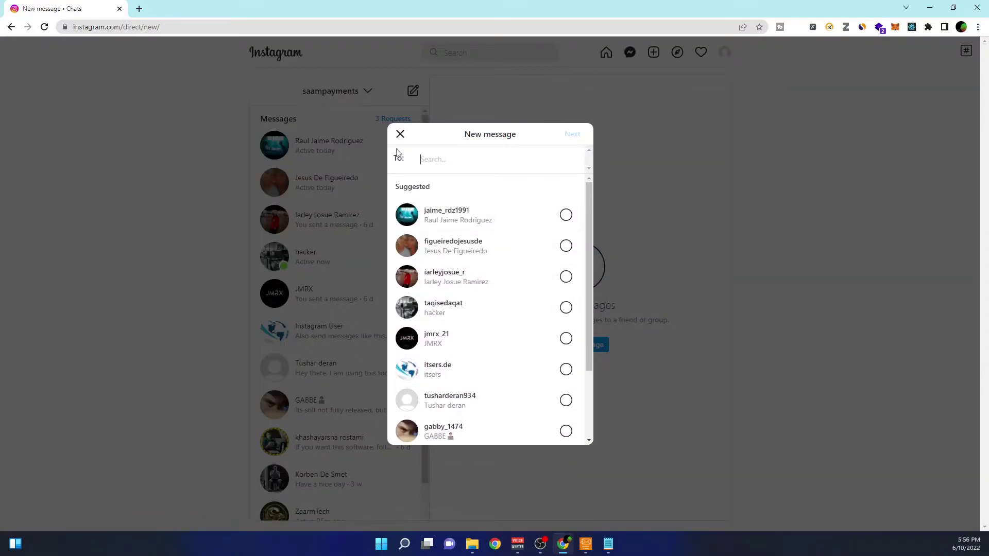
click(520, 239)
click(518, 267)
click(493, 327)
click(486, 281)
click(509, 241)
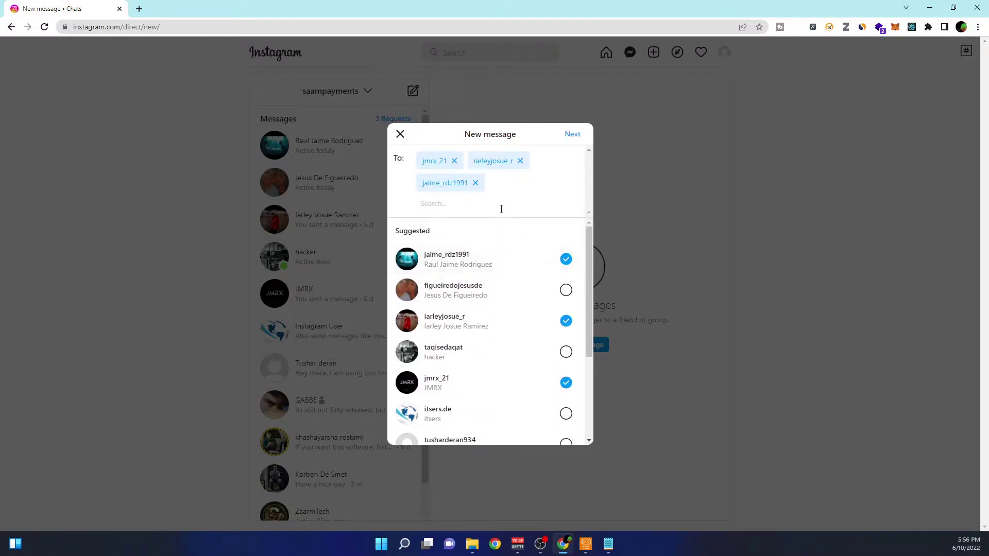
scroll(514, 240, down, 1)
scroll(525, 325, down, 1)
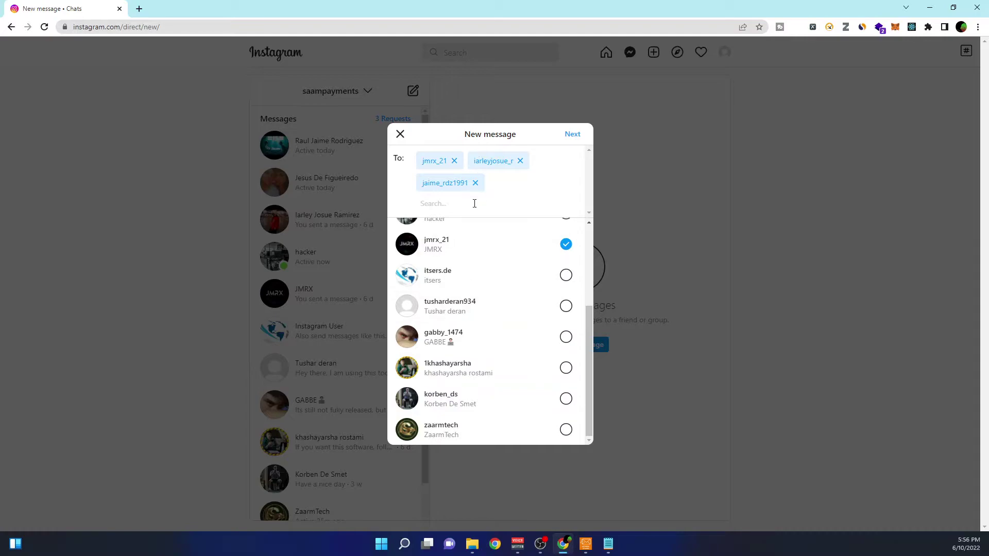
Close the new message, browse the scraper's tabs, and select Extract Username's Target Username field
click(400, 135)
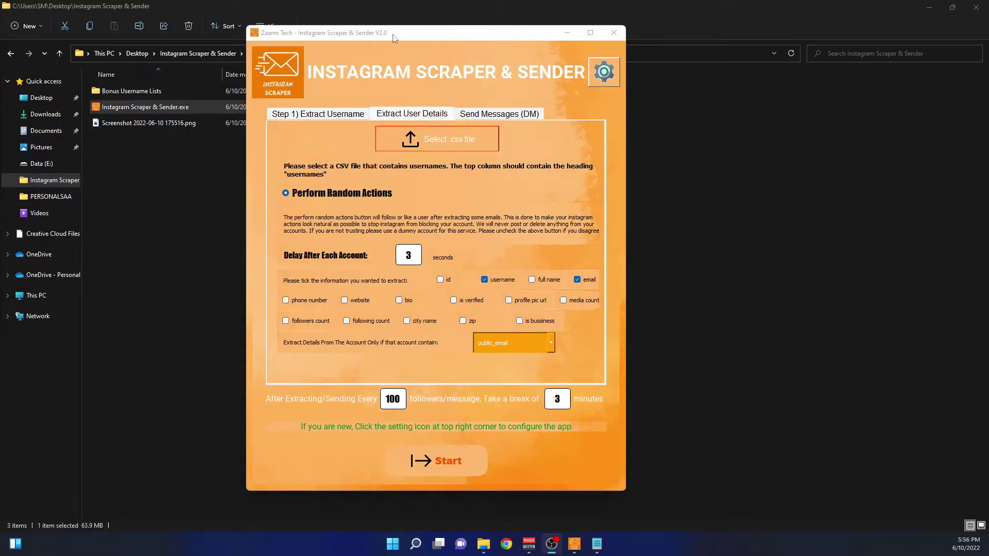
drag(392, 38, 436, 35)
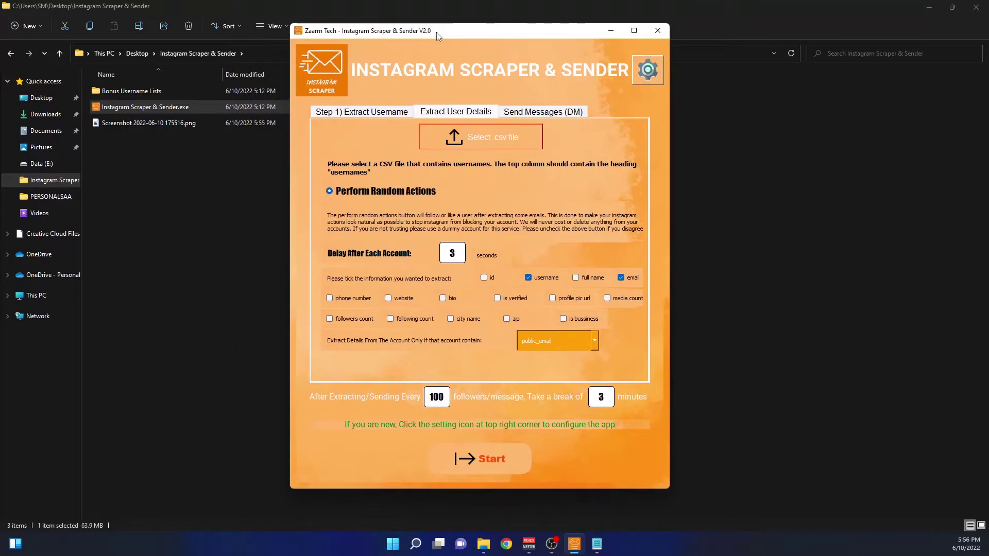
click(363, 117)
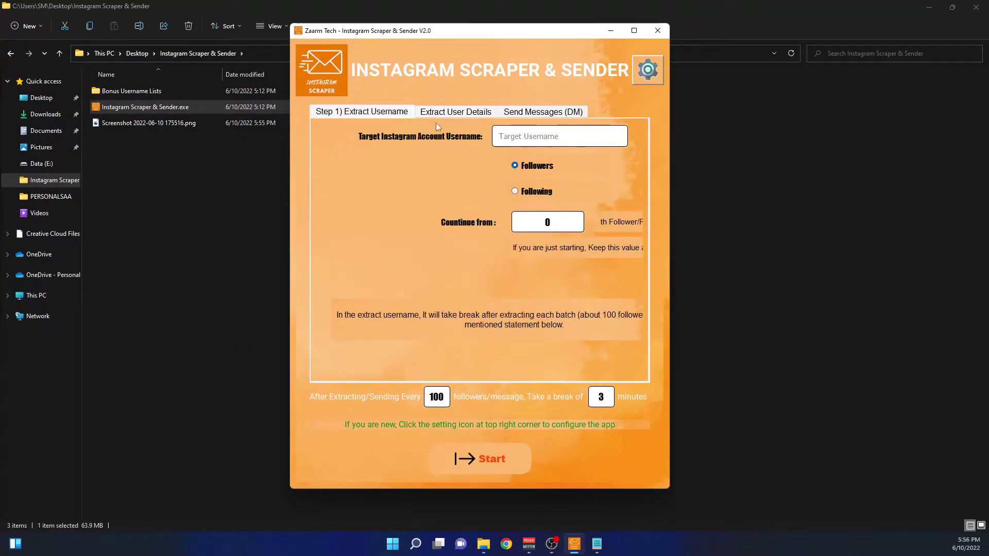
click(444, 118)
click(538, 116)
click(380, 114)
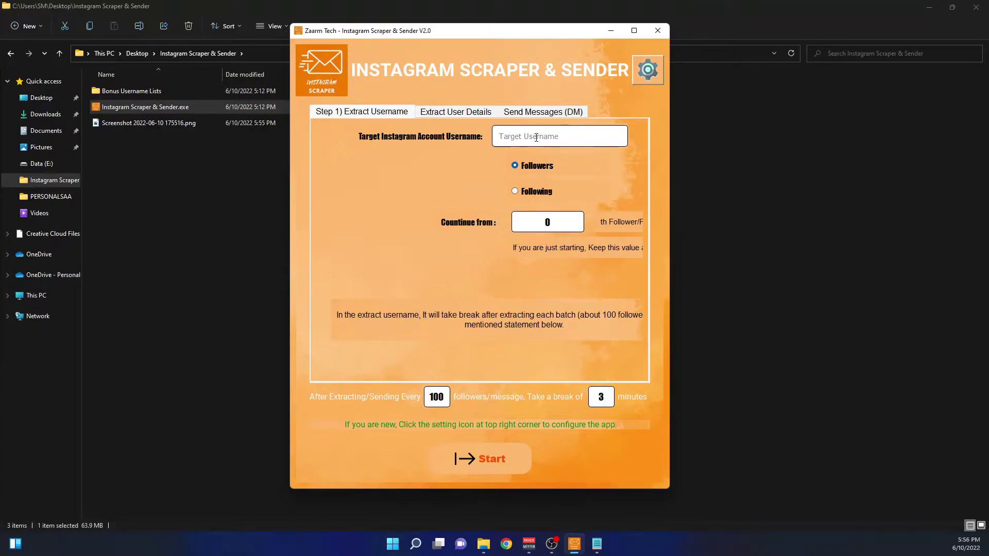
click(535, 137)
text(zaarmtech)
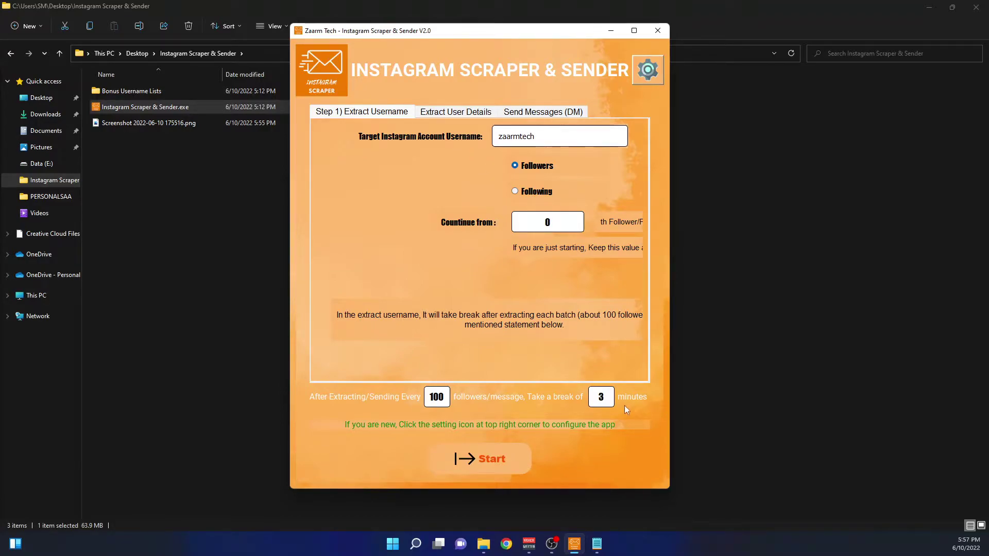
Clear the break-minutes box to 0 and move the scraper window right
click(601, 398)
key(BackSpace)
text(0)
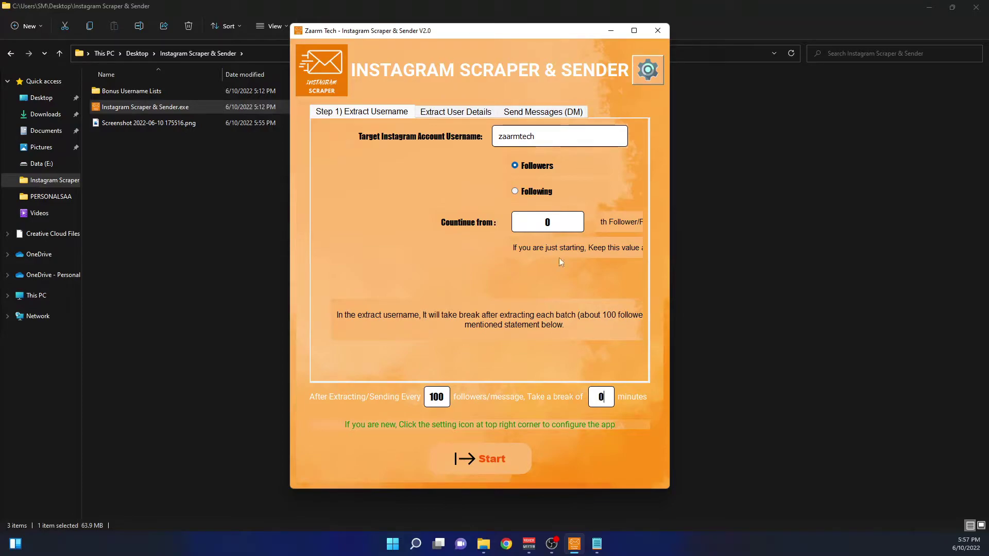
drag(472, 33, 703, 33)
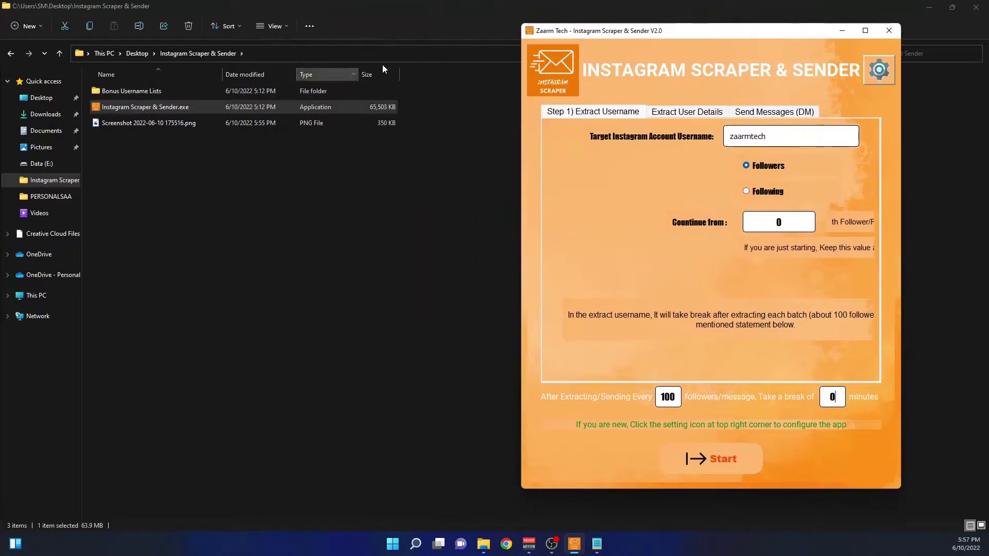
Extract zaarmtech's followers, then select zaarmtech.csv in the output folder
click(699, 459)
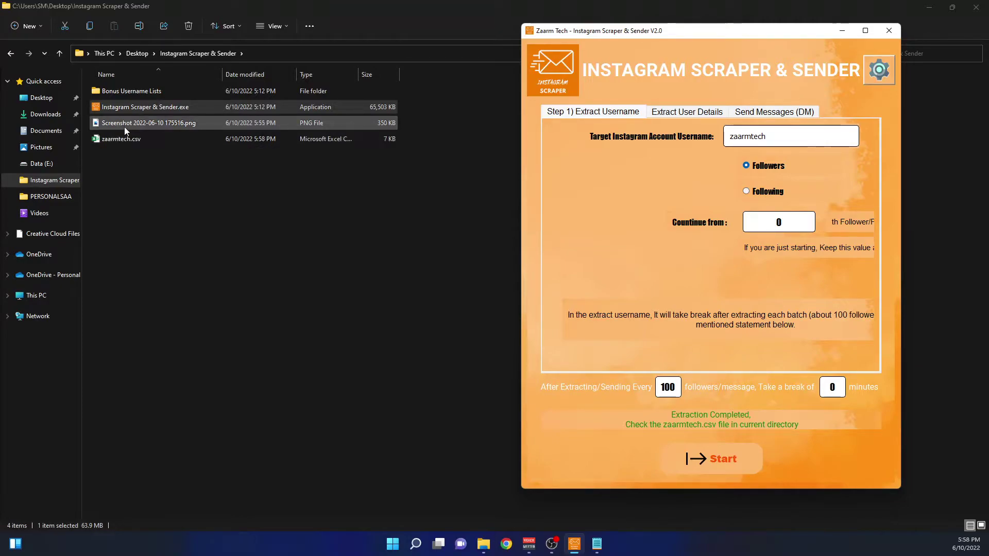
click(139, 153)
click(128, 140)
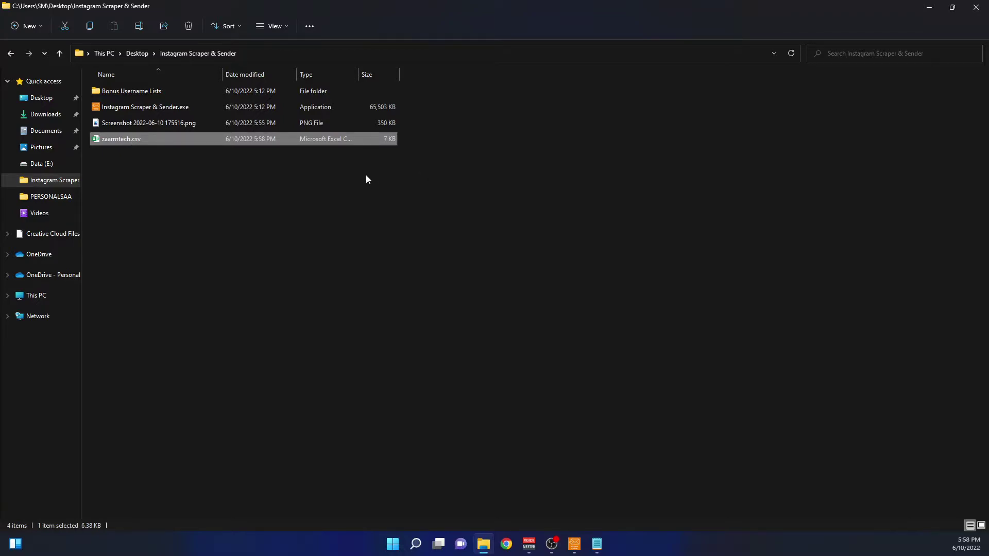
Open zaarmtech.csv in Excel, autofit column A, browse the usernames, and close it
click(211, 207)
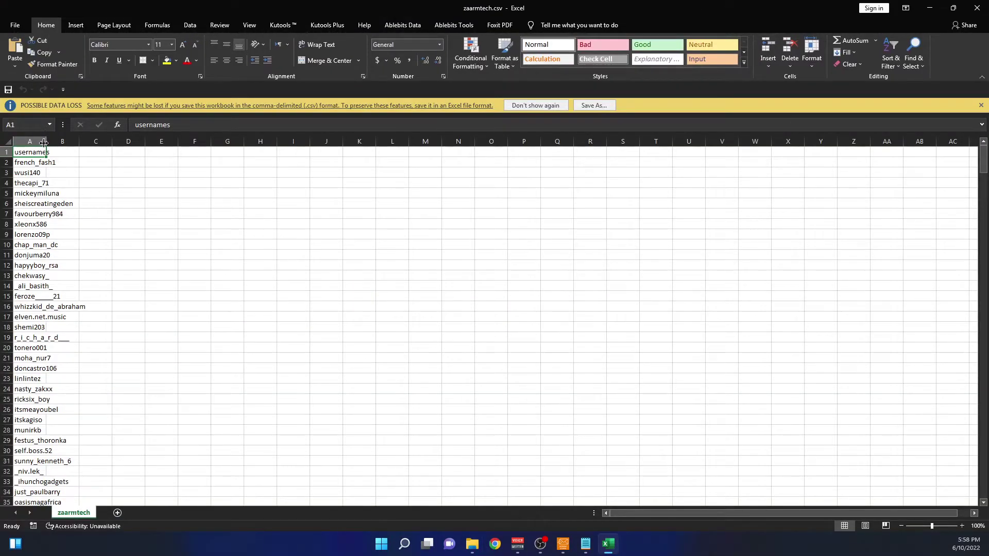
double_click(46, 141)
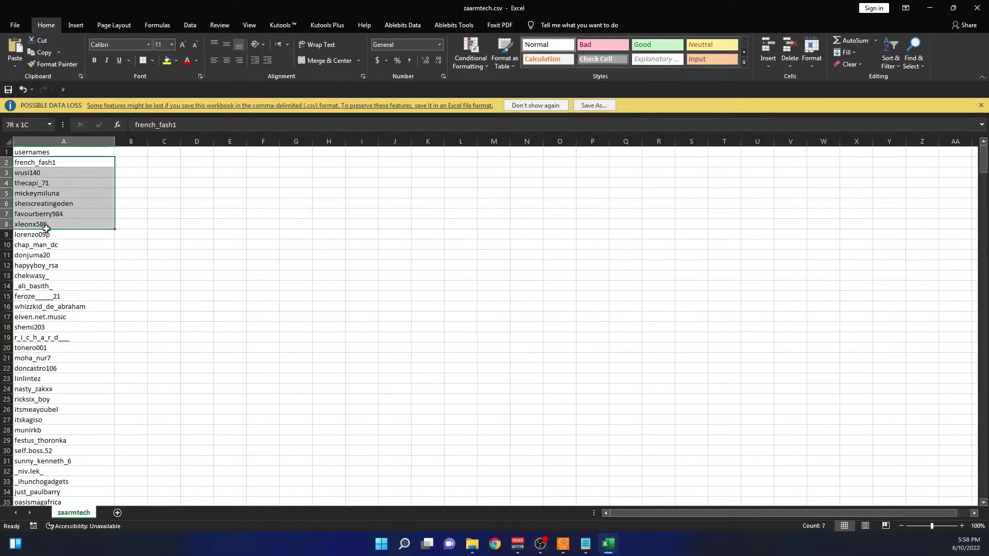
drag(48, 163, 46, 235)
click(54, 307)
scroll(67, 320, down, 2)
scroll(67, 320, down, 2)
scroll(76, 319, down, 4)
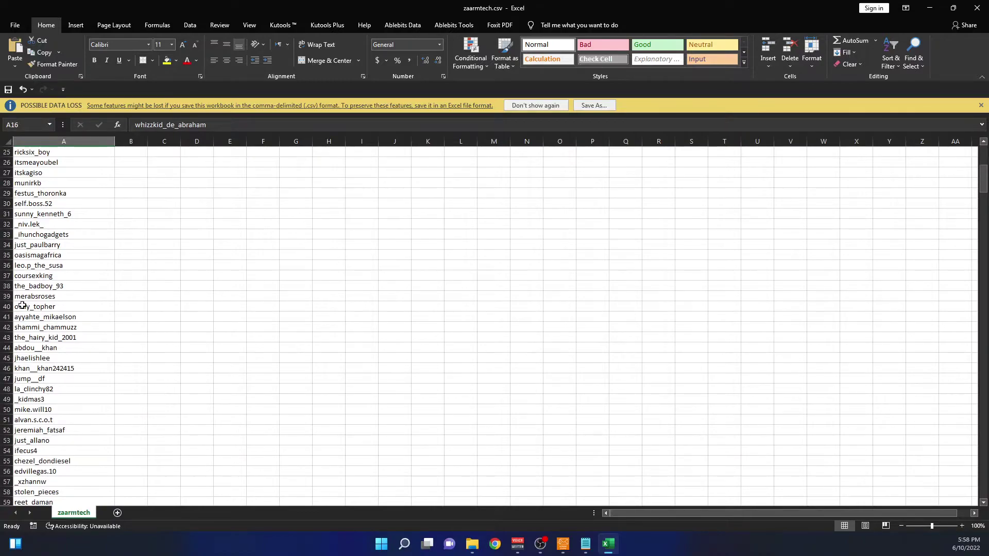
scroll(21, 306, down, 1)
scroll(27, 293, down, 3)
scroll(29, 290, down, 8)
scroll(56, 287, down, 8)
drag(983, 240, 981, 390)
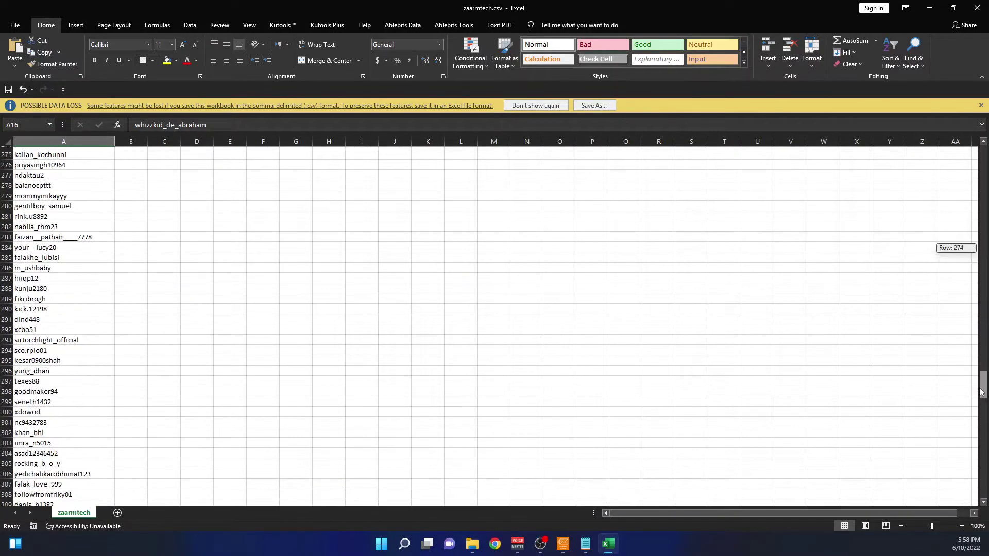
drag(982, 248, 982, 225)
scroll(137, 264, up, 10)
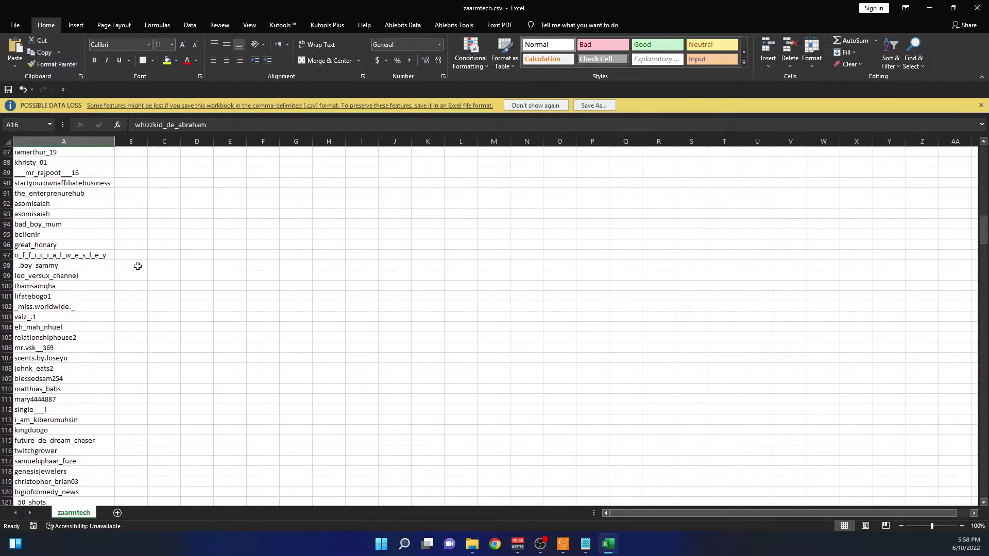
scroll(137, 265, up, 5)
scroll(137, 264, up, 5)
click(21, 227)
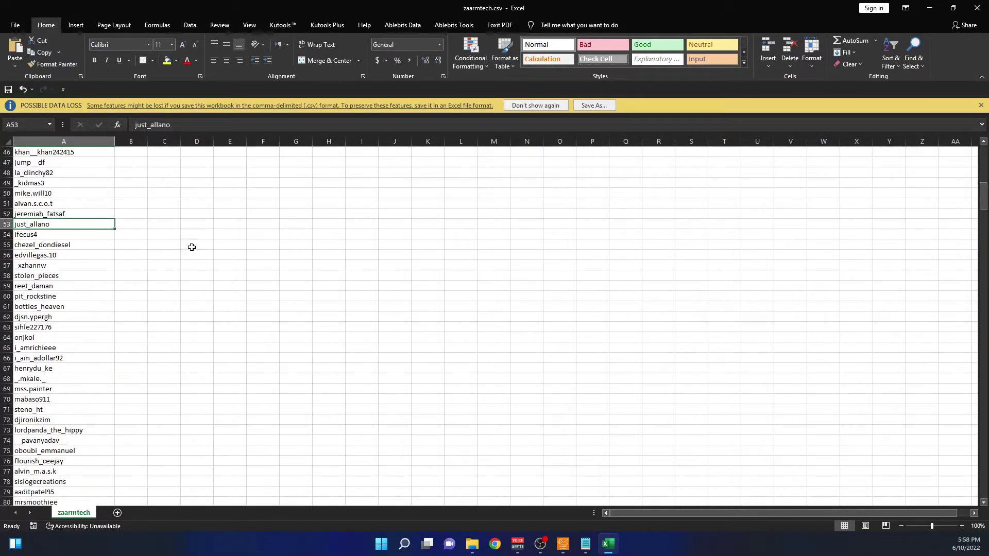
click(977, 8)
Discard the Excel changes and switch to the scraper's Send Messages (DM) tab
click(492, 282)
click(574, 544)
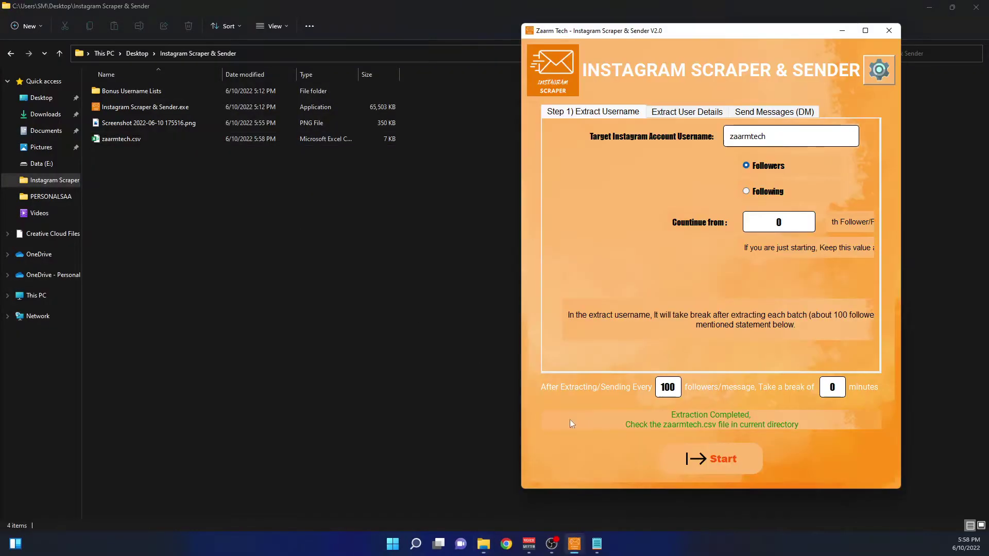
click(762, 116)
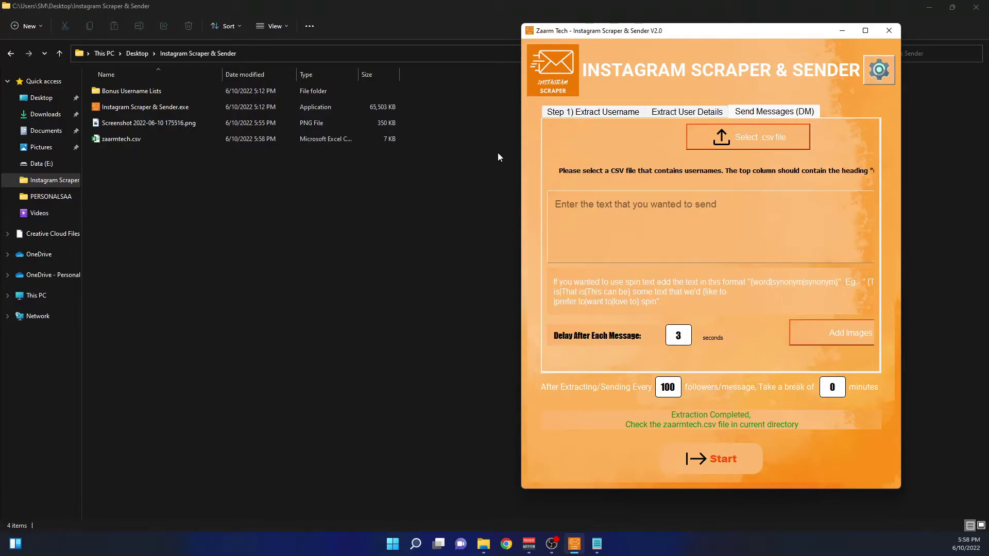
Load zaarmtech.csv as the DM follower list
click(751, 140)
click(664, 139)
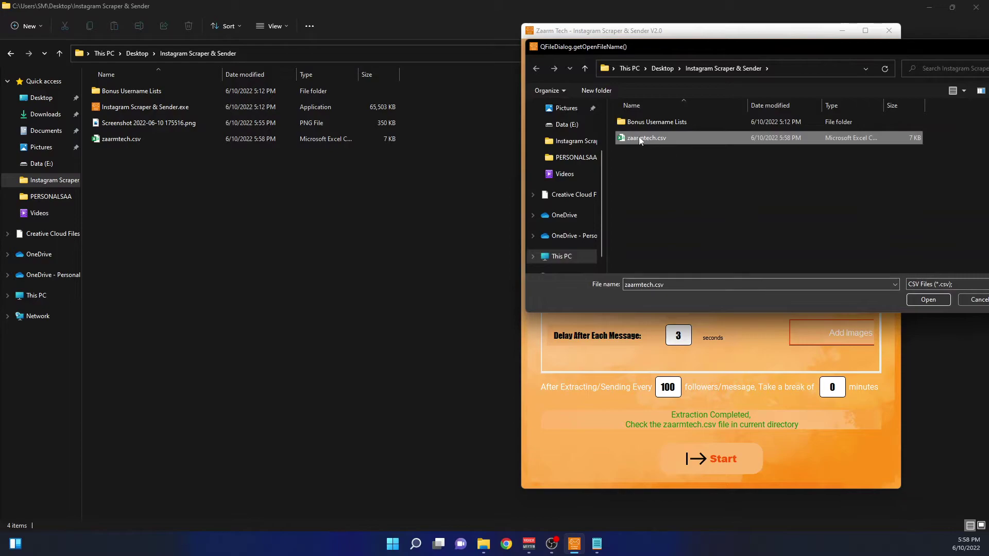
click(926, 301)
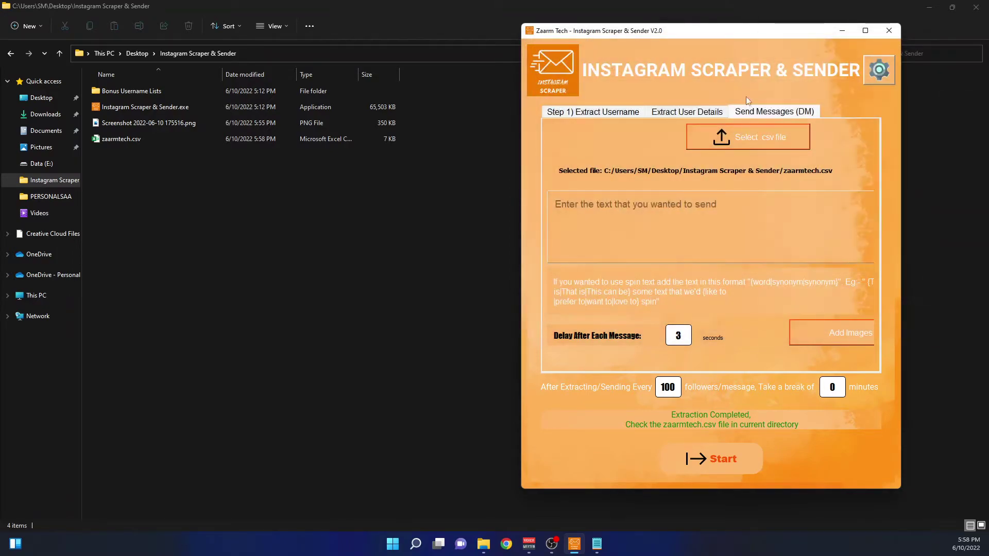
drag(736, 42, 711, 39)
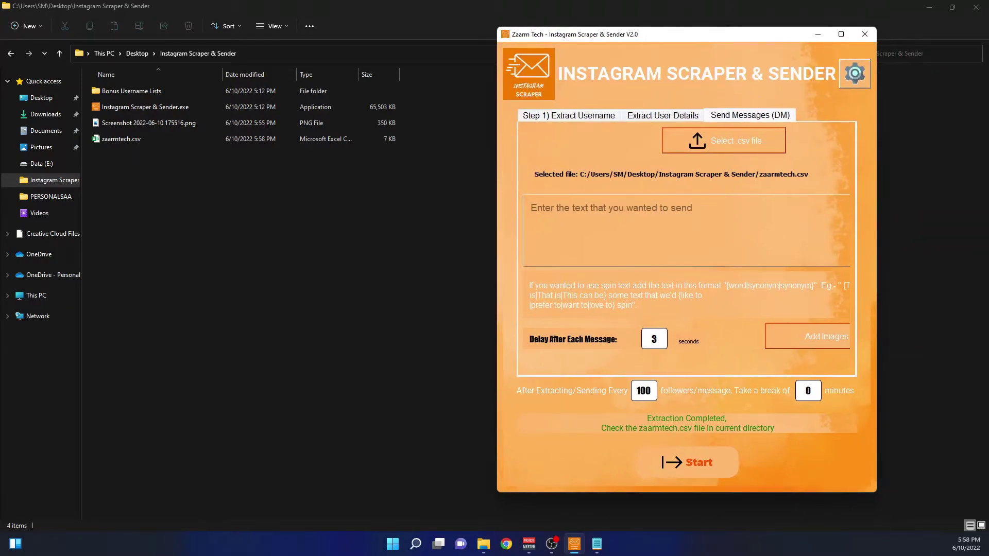
key(alt+Tab)
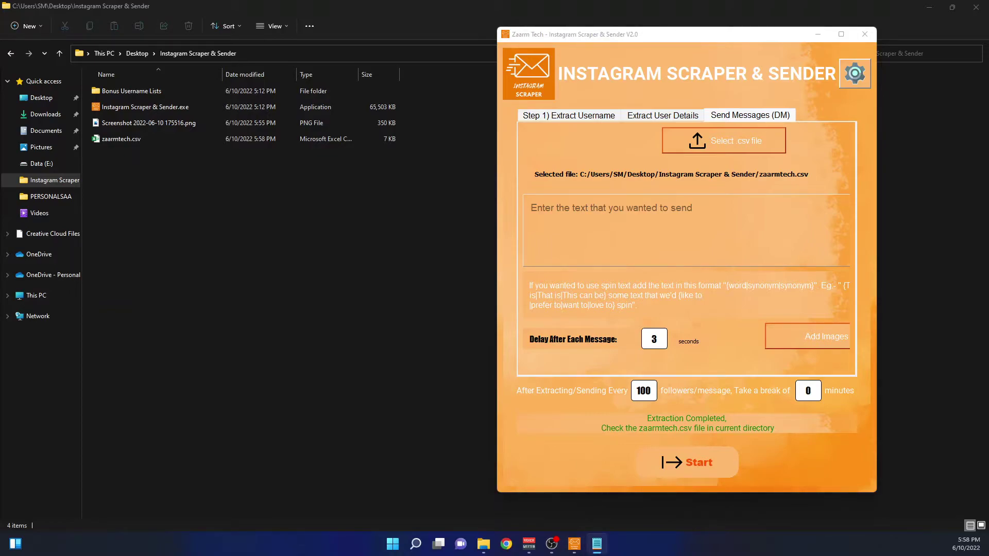
click(613, 219)
text(You can get bulk emails, phonumber's with this.   Also can send messages like this instagram on auto mode.  Anyway if you like this contact @zaarmtech  Have a nice day!)
scroll(652, 236, up, 1)
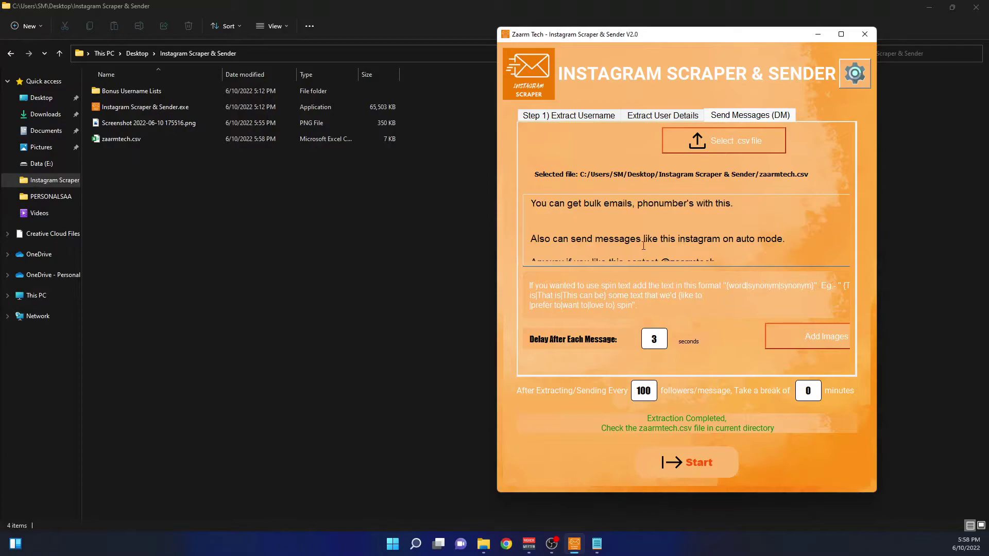
scroll(652, 238, up, 1)
scroll(650, 240, up, 2)
scroll(642, 246, down, 1)
scroll(643, 246, down, 1)
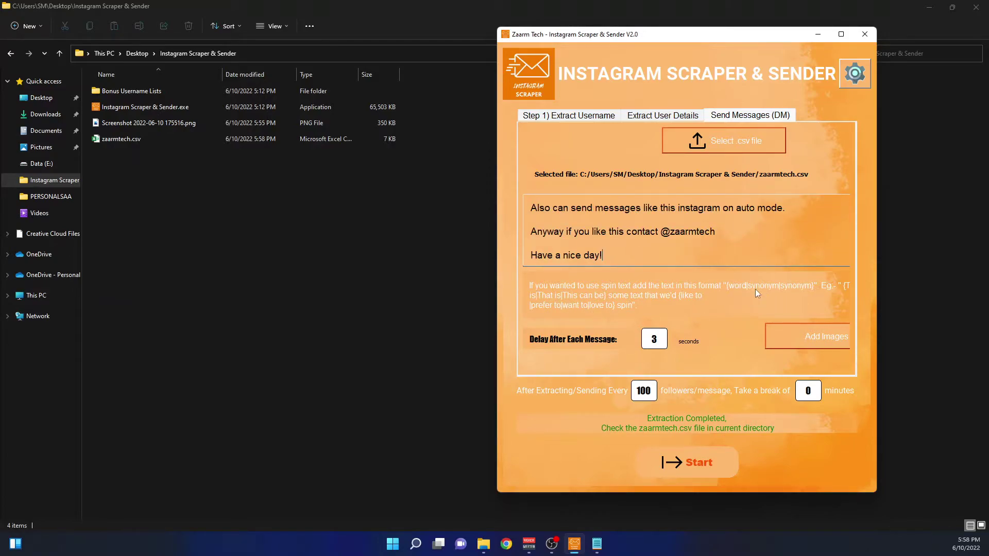
scroll(642, 246, up, 2)
scroll(631, 243, up, 3)
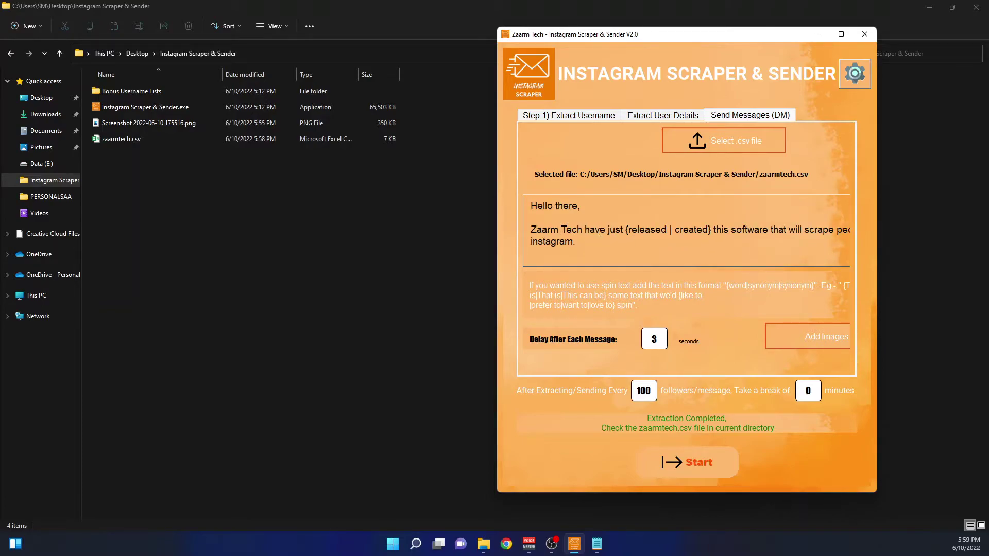
drag(624, 228, 669, 229)
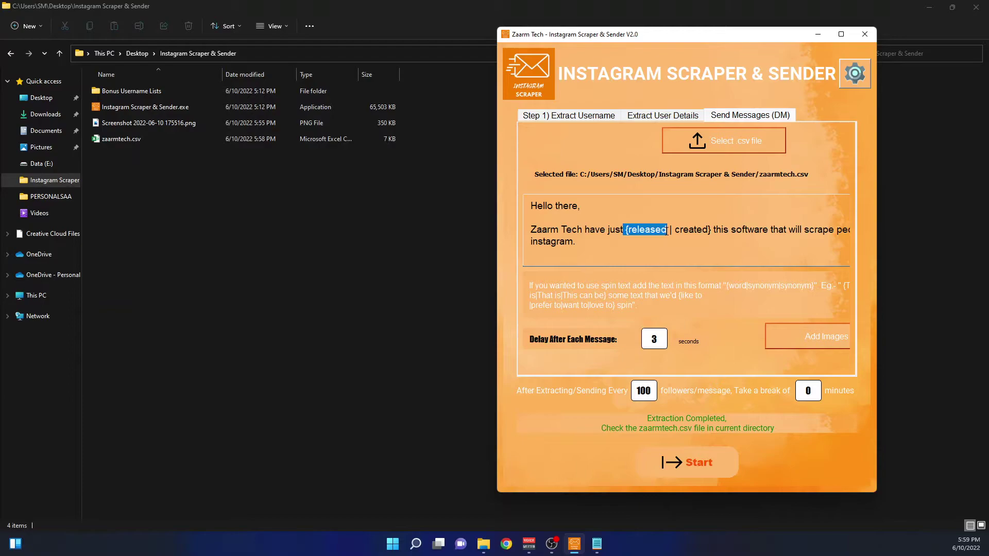
click(716, 231)
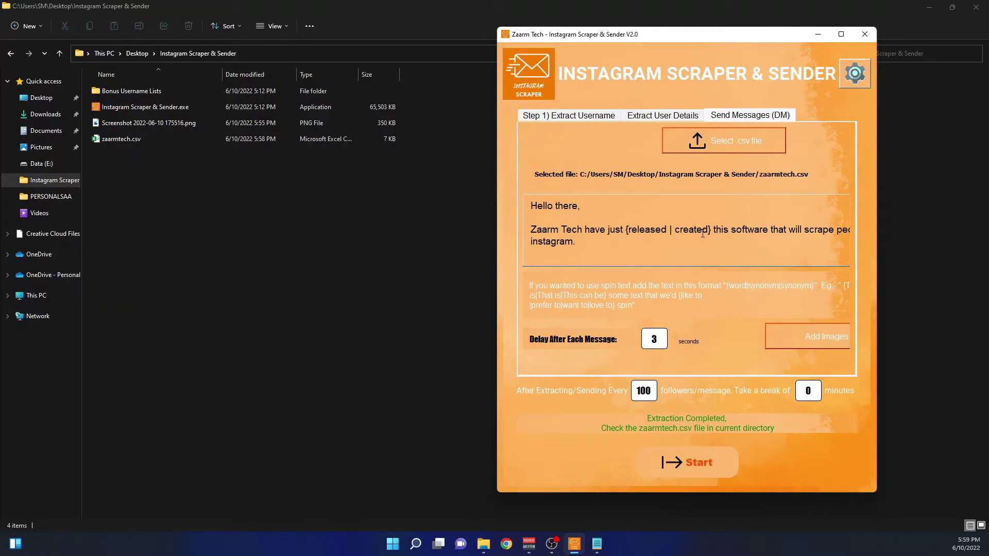
double_click(703, 231)
click(652, 231)
double_click(761, 229)
scroll(680, 228, down, 3)
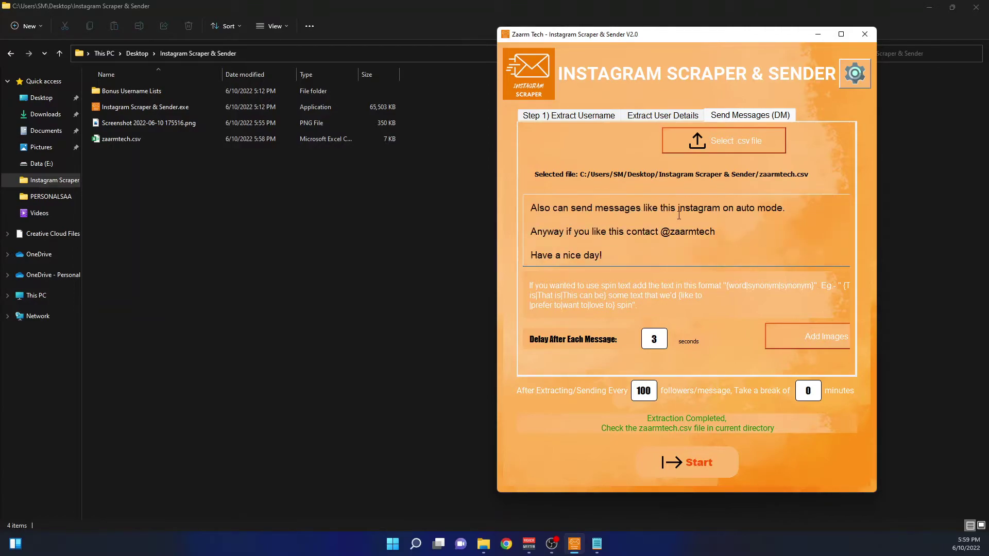
drag(661, 230, 720, 226)
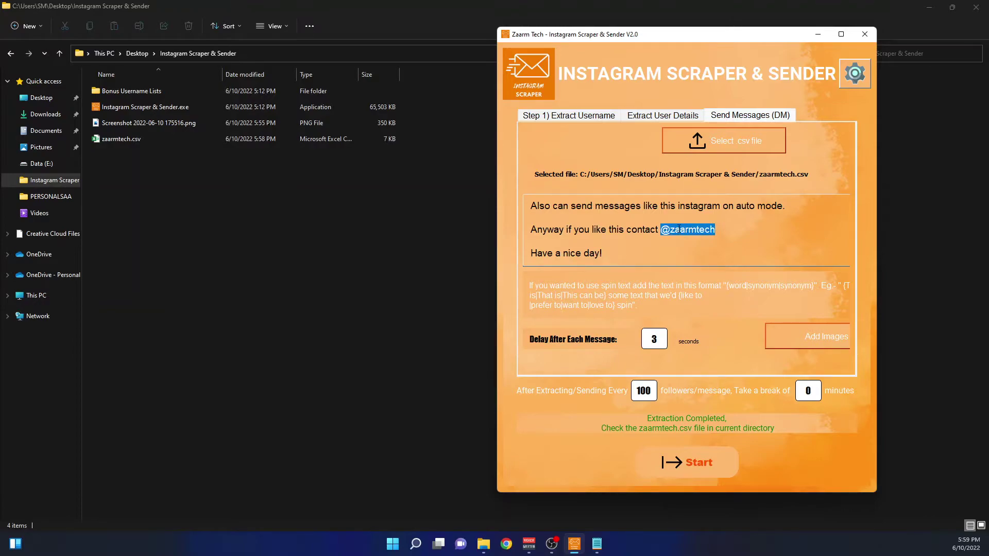
click(679, 229)
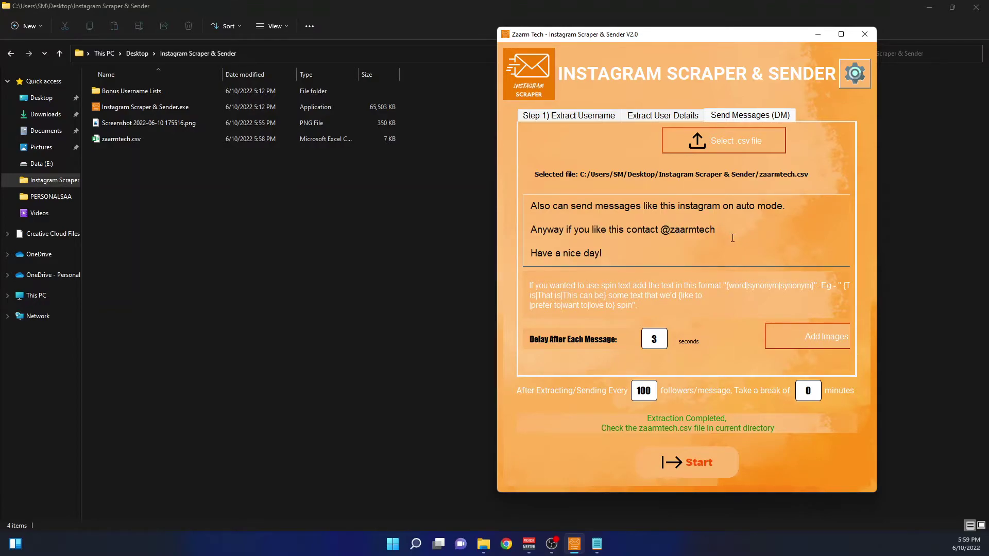
scroll(728, 245, up, 1)
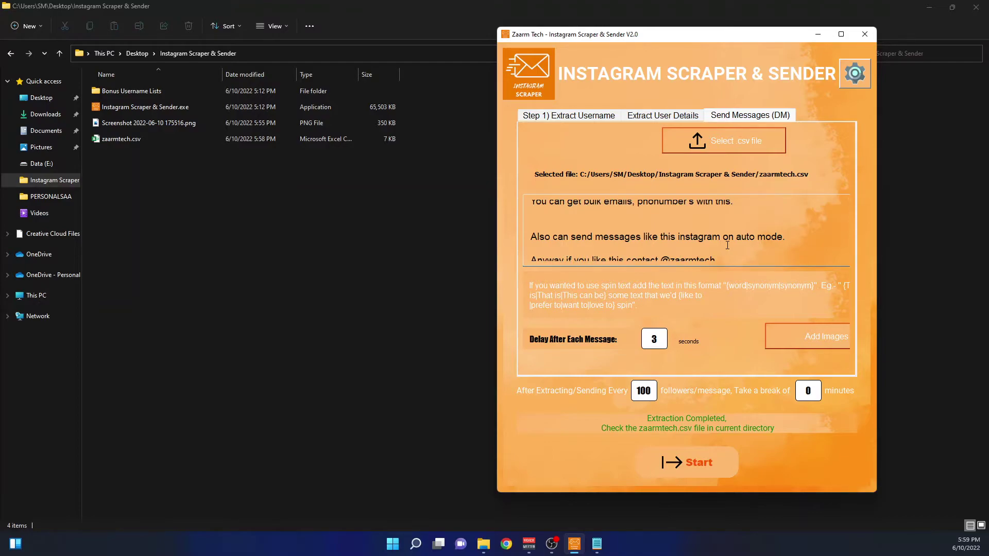
scroll(727, 245, up, 1)
scroll(728, 245, up, 2)
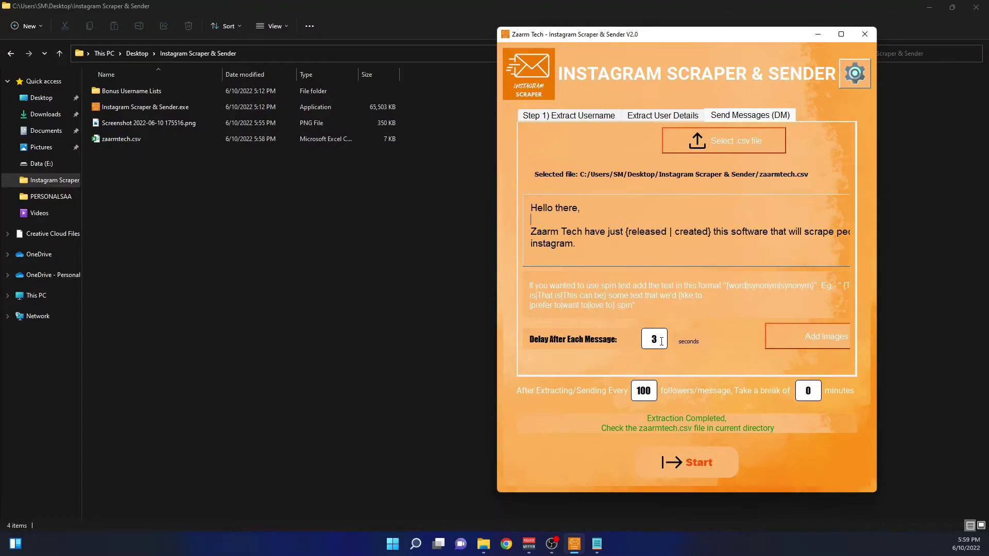
Change the message delay from 3 to 2 seconds and attach the screenshot PNG
drag(661, 341, 635, 341)
text(2)
click(807, 337)
click(674, 140)
click(896, 302)
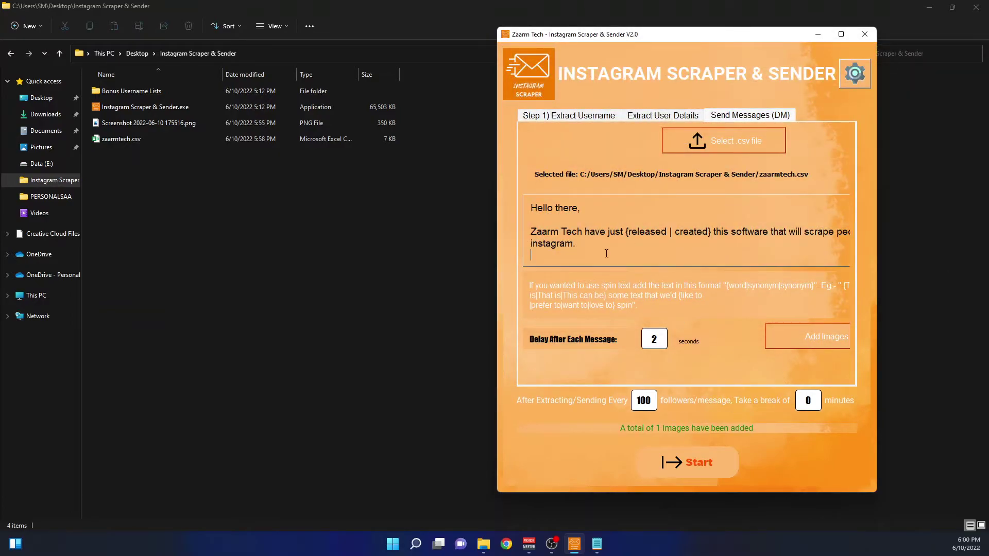
scroll(576, 236, down, 3)
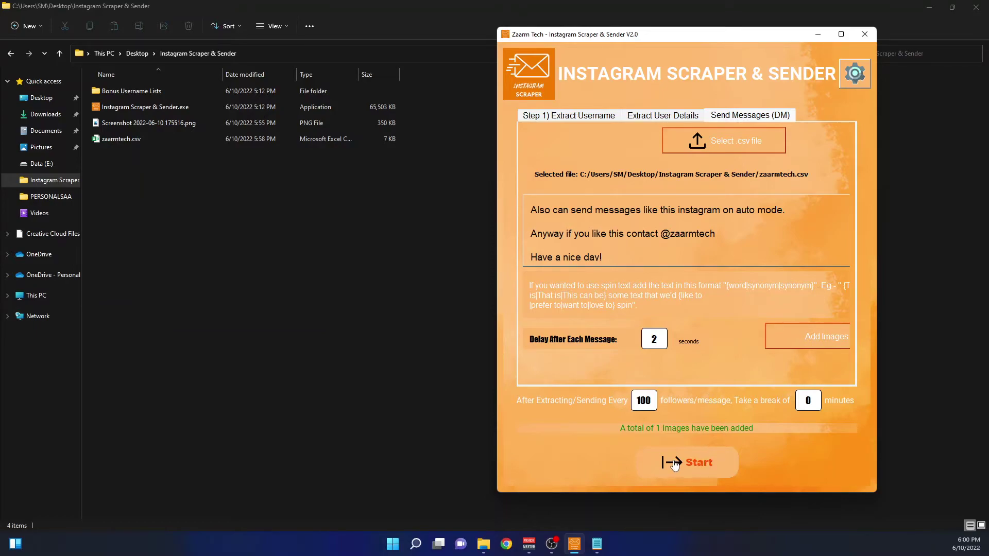
click(853, 75)
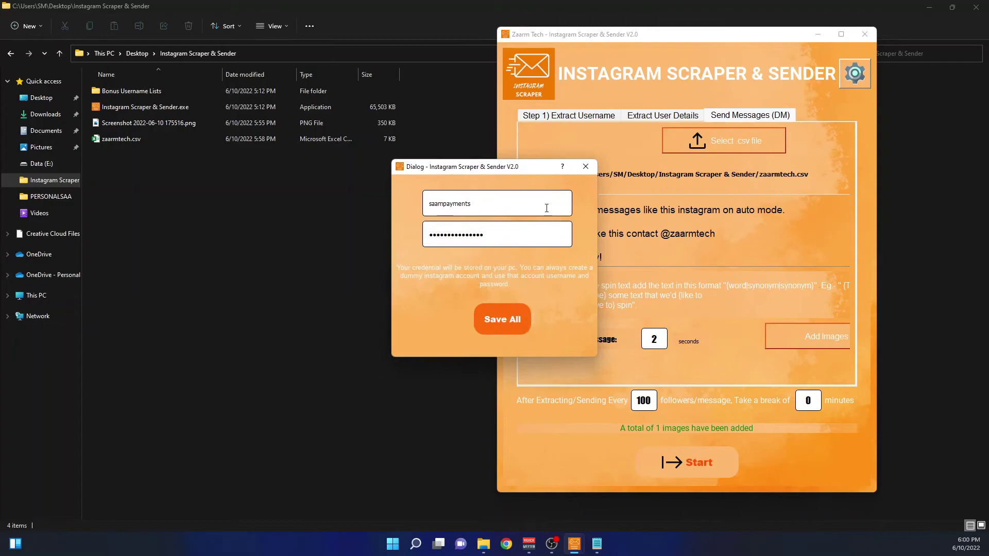
drag(490, 203, 423, 202)
drag(484, 205, 424, 209)
click(585, 166)
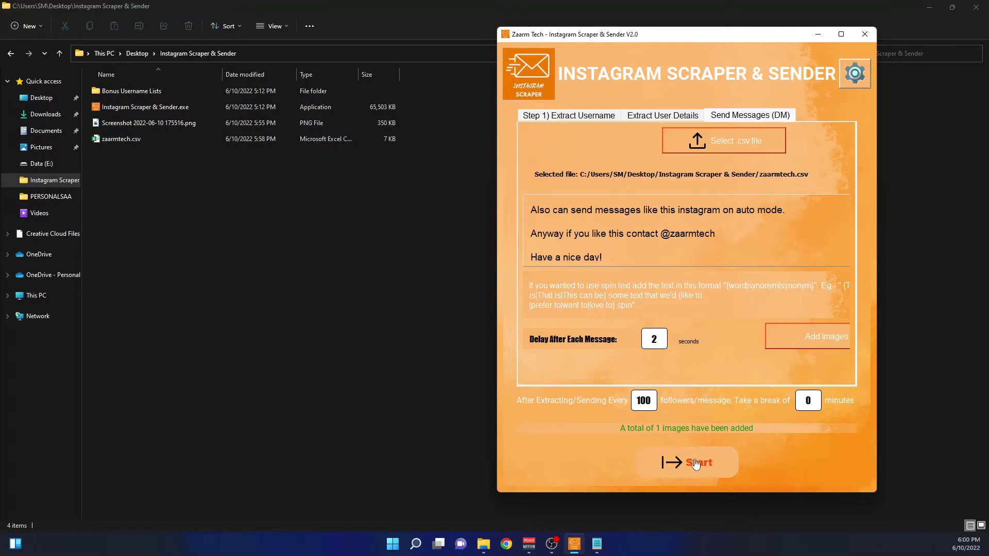
Start the bulk DM send, move Chrome to the left half, and submit the Instagram login
click(675, 463)
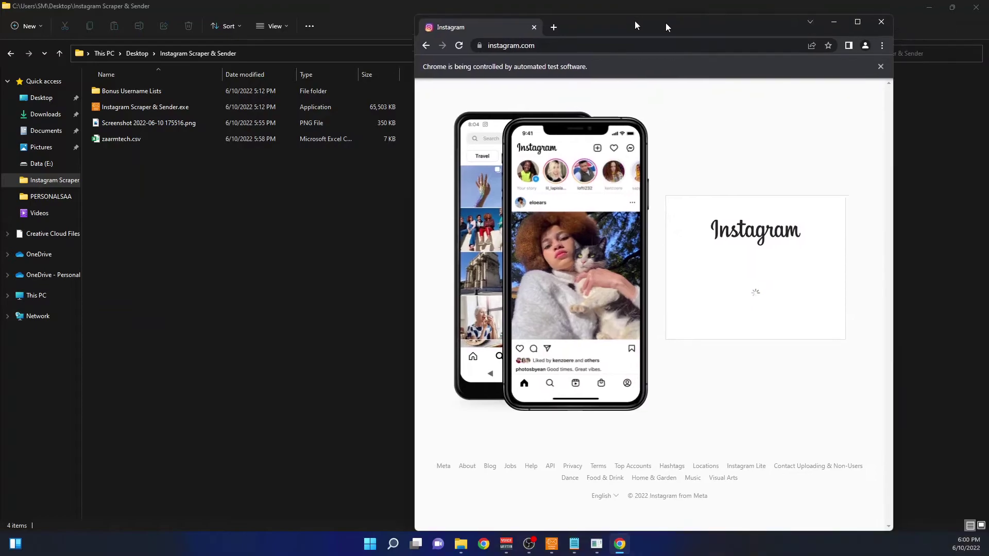
drag(666, 27, 258, 17)
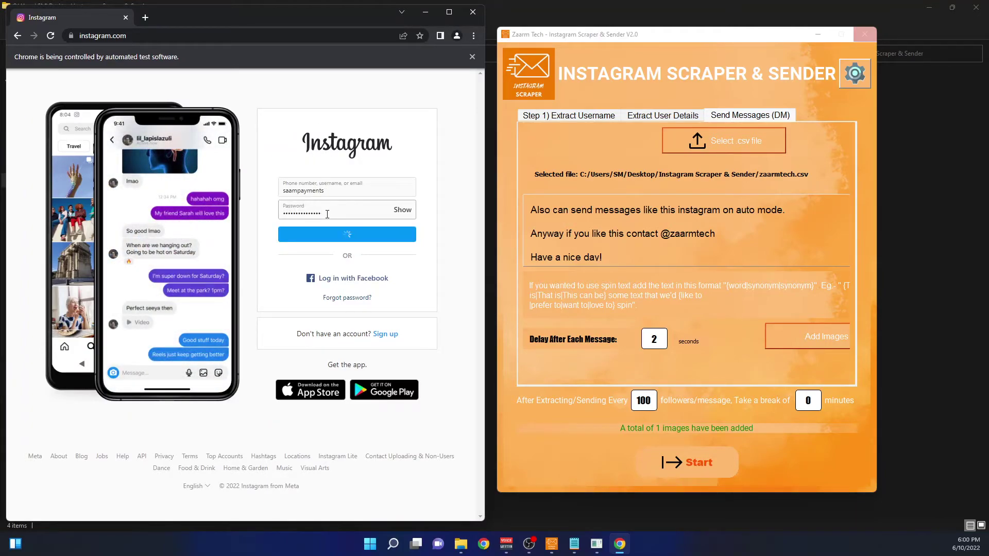
click(349, 236)
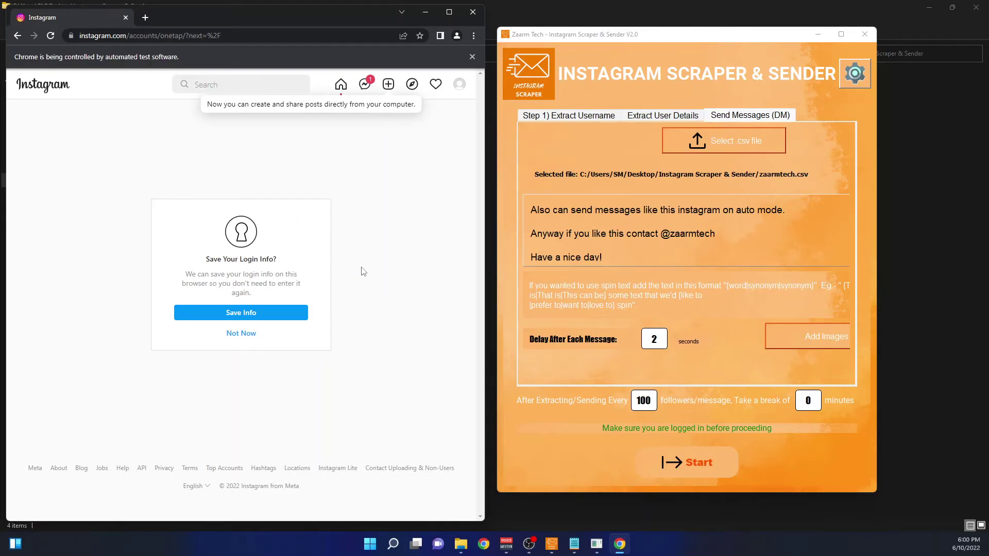
click(236, 334)
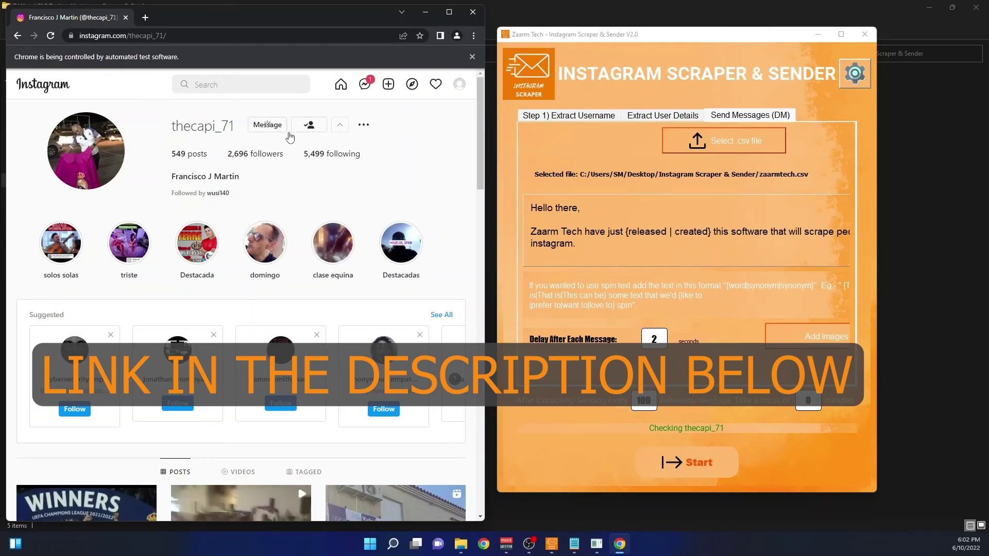
drag(330, 15, 496, 45)
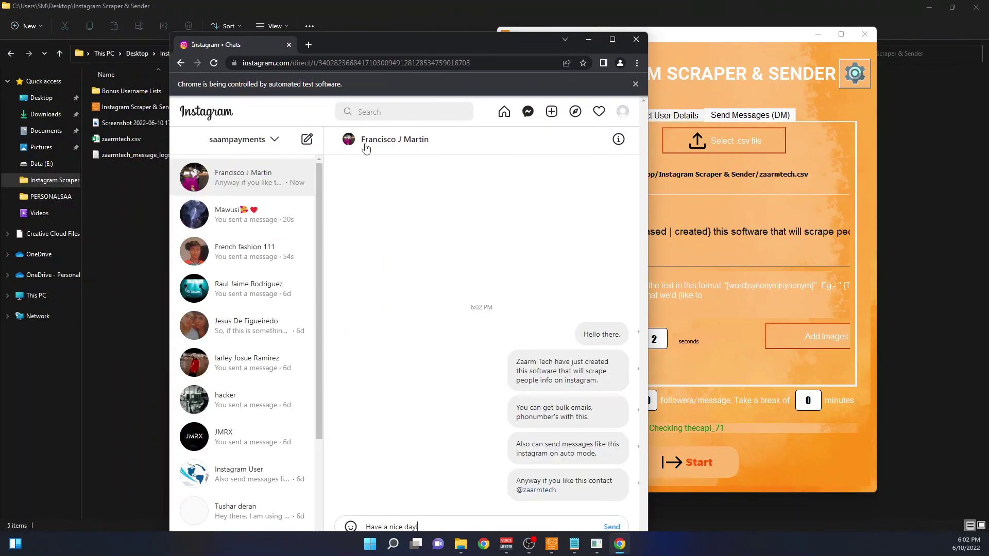
drag(420, 44, 571, 47)
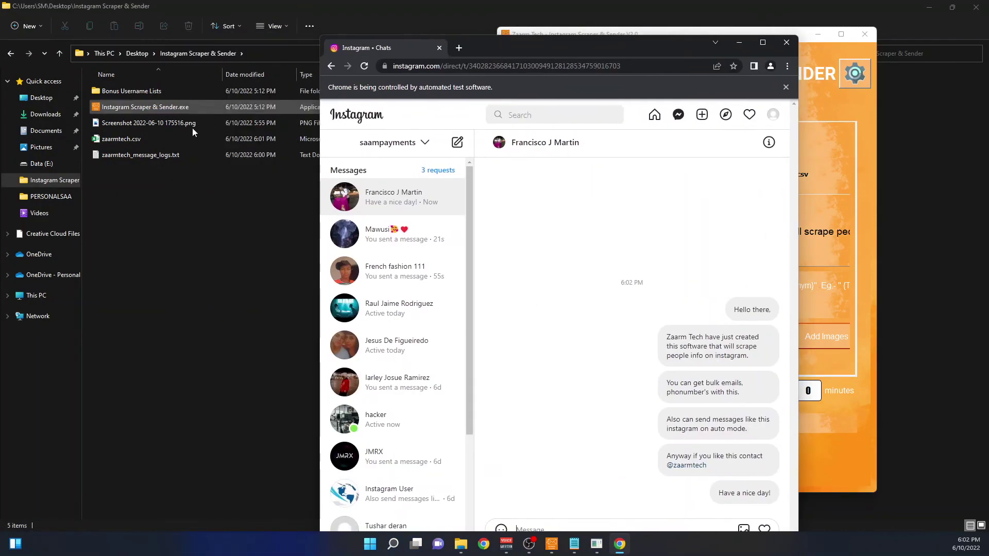
click(121, 141)
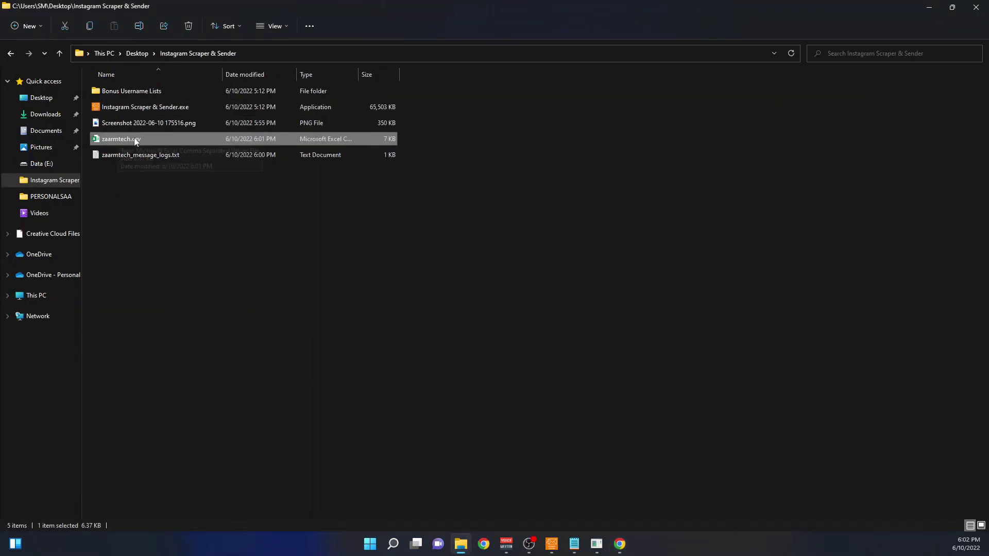